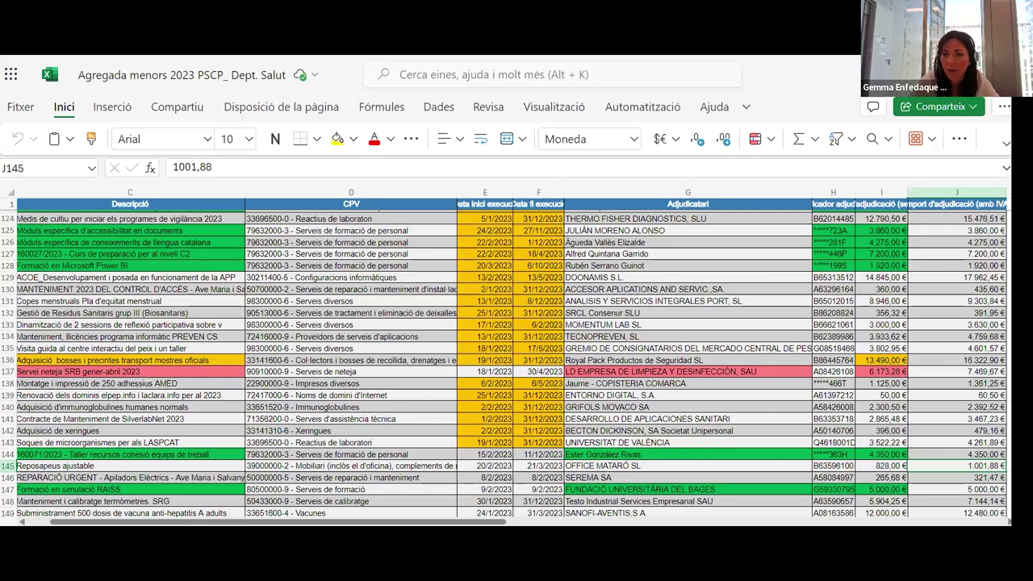
Step: Review the start of the first-quarter contracts and select the pre-tax award amount of the WOS (Web of Science) database subscription
scroll(624, 286, "up", 20)
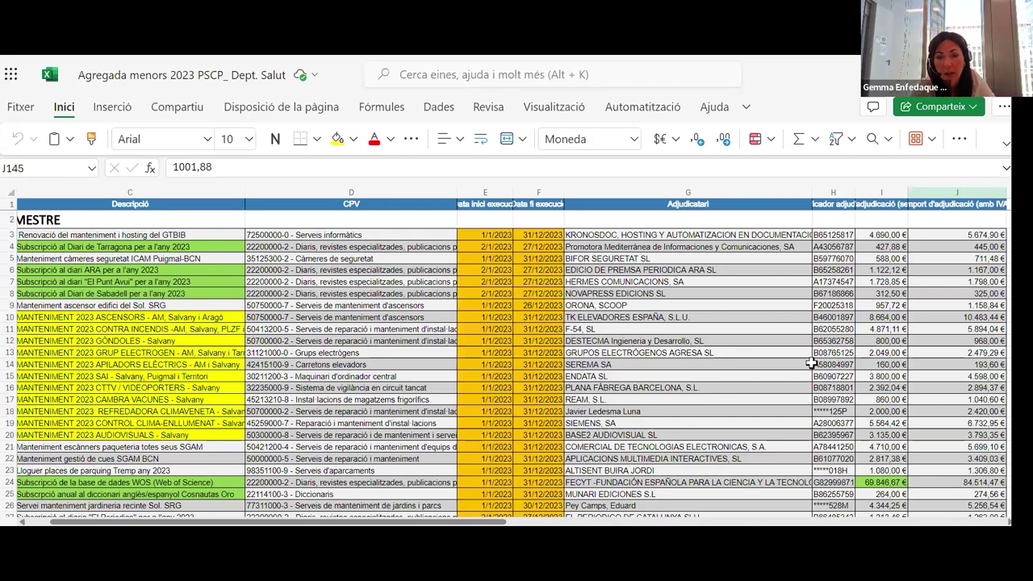
scroll(811, 364, "down", 3)
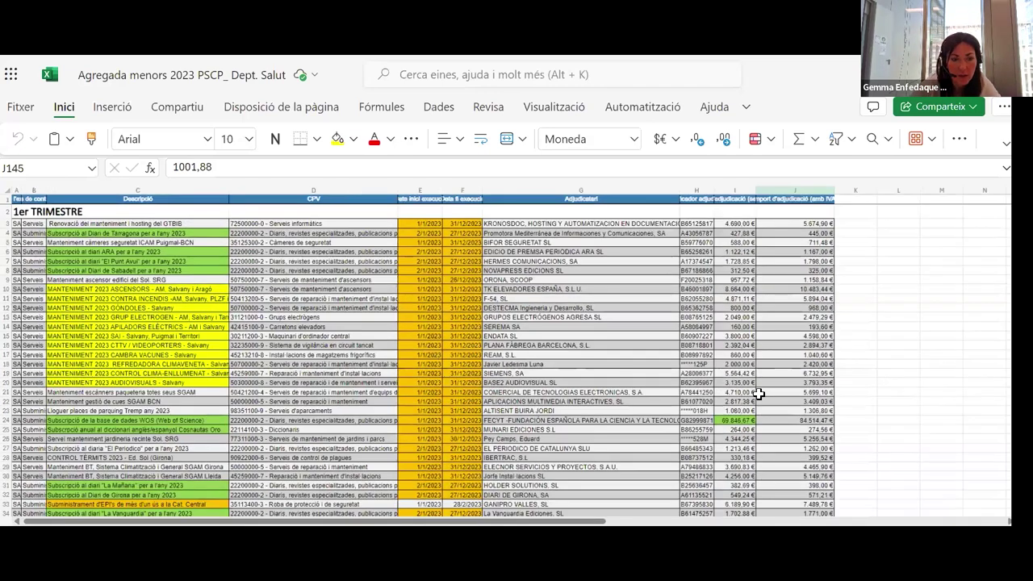
left_click(735, 420)
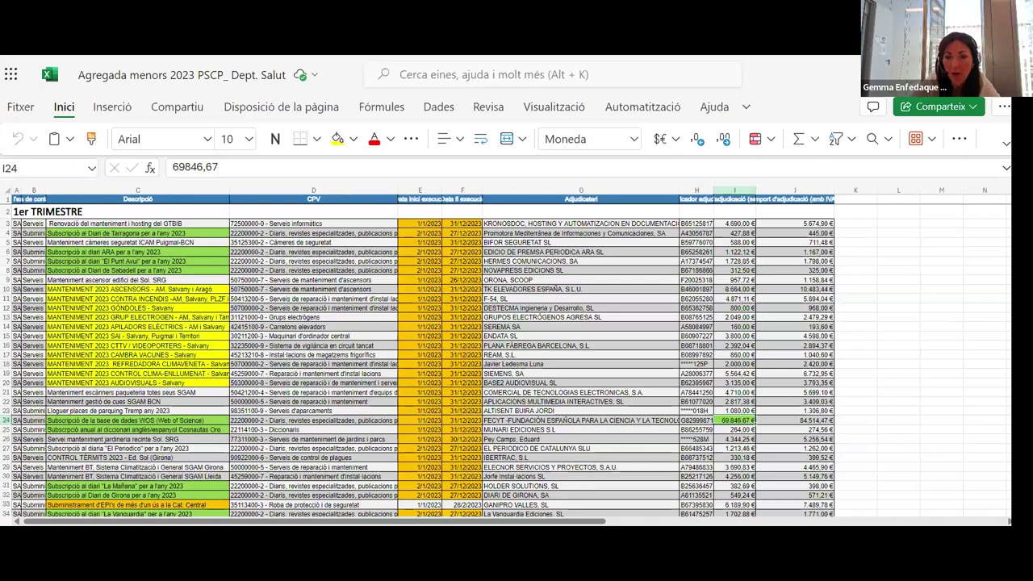
scroll(811, 364, "up", 2)
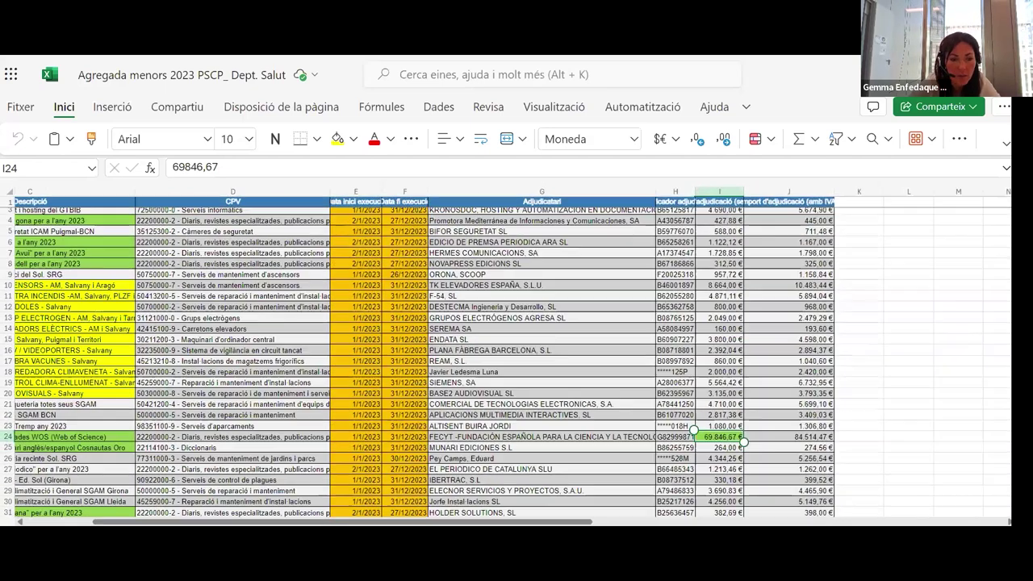
left_click_drag(215, 522, 137, 521)
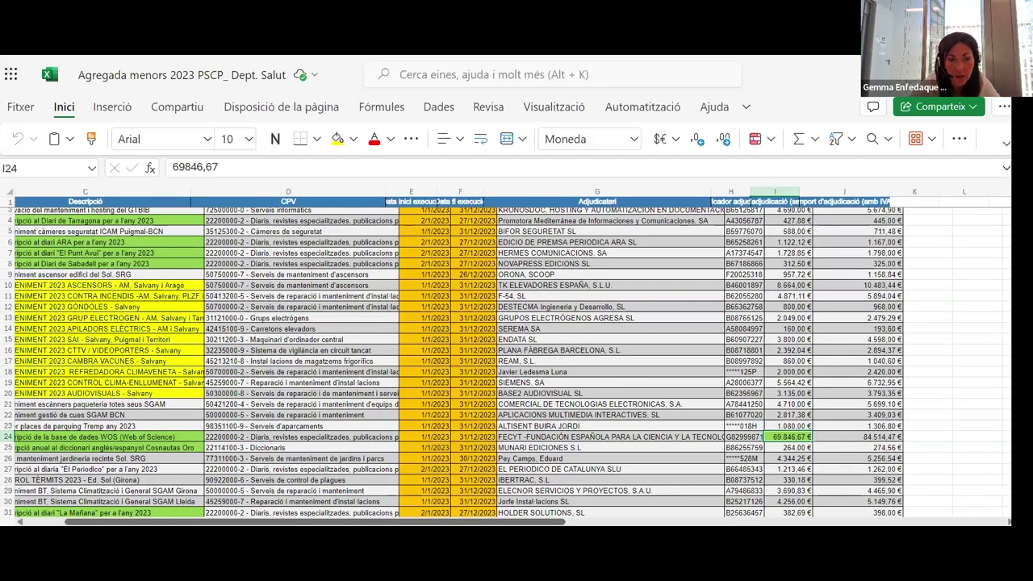
scroll(490, 363, "left", 3)
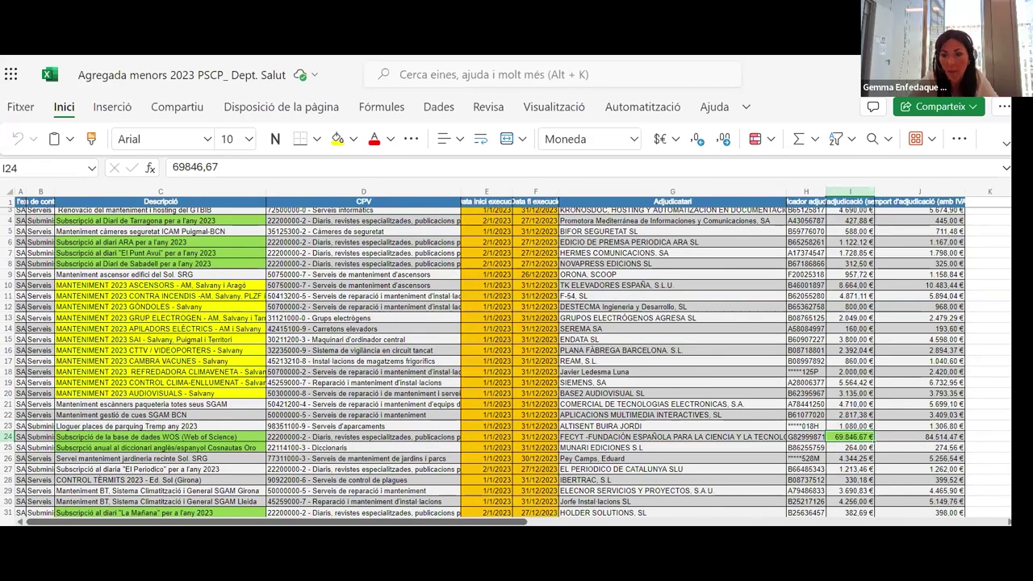
scroll(825, 398, "down", 2)
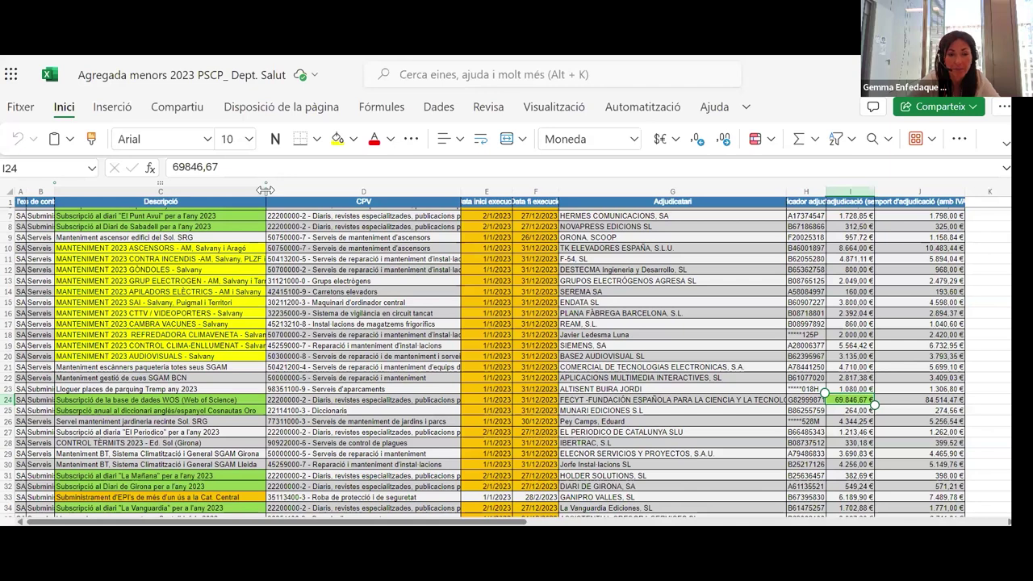
Step: Widen the Descripció column to read its longer entries and narrow it back to about its former width
left_click_drag(266, 189, 291, 184)
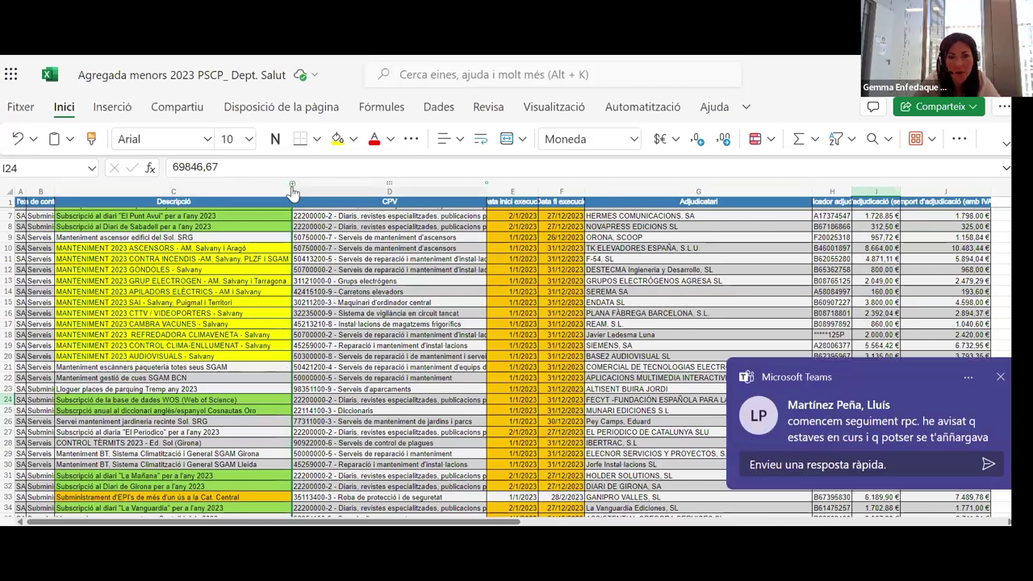
left_click_drag(293, 190, 264, 192)
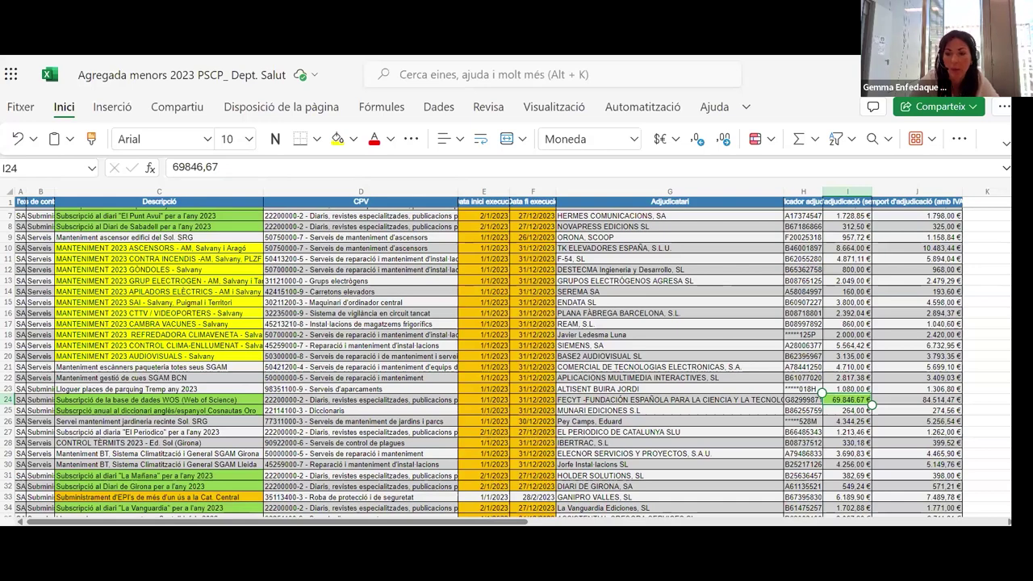
Step: Examine the contracts down to row 52 and select the SRG storage service's cells from CPV to the pre-tax award amount
scroll(506, 364, "down", 5)
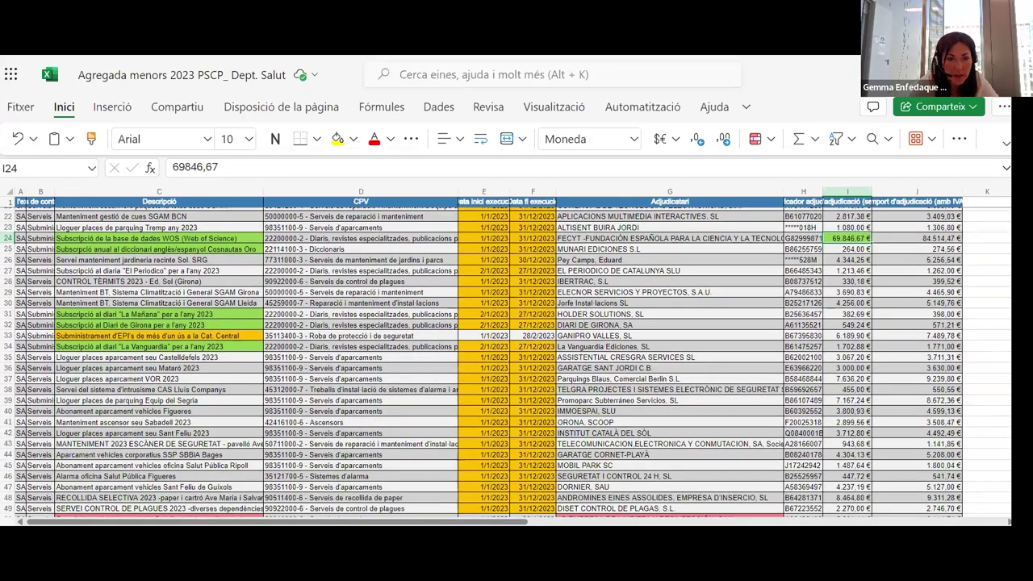
scroll(506, 363, "down", 1)
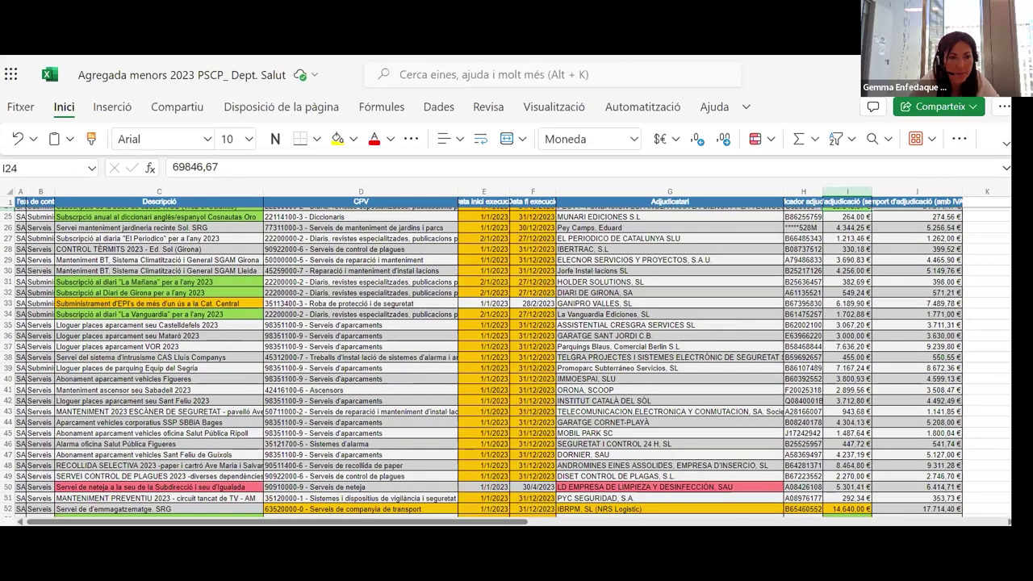
scroll(505, 363, "down", 2)
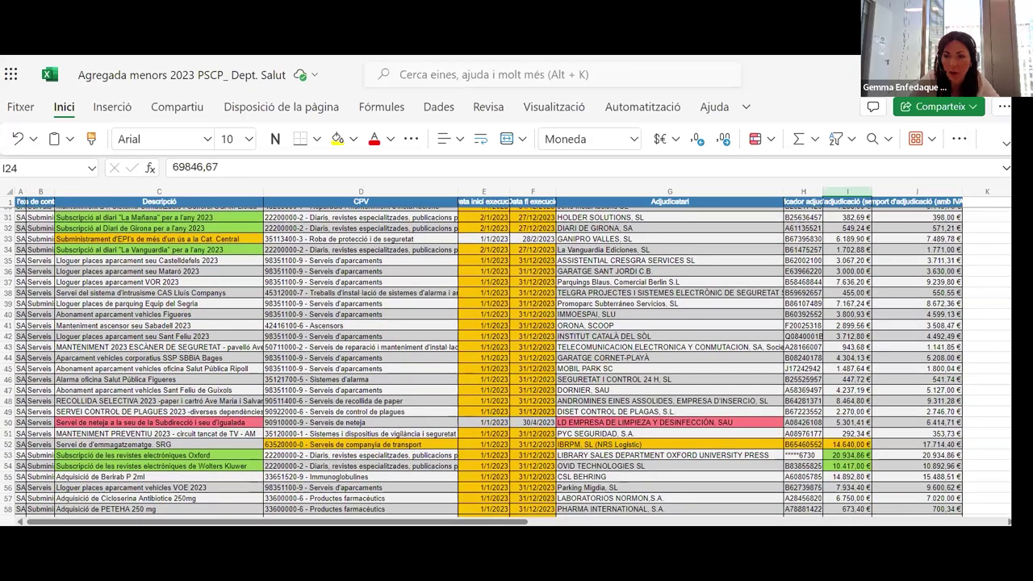
scroll(179, 345, "down", 4)
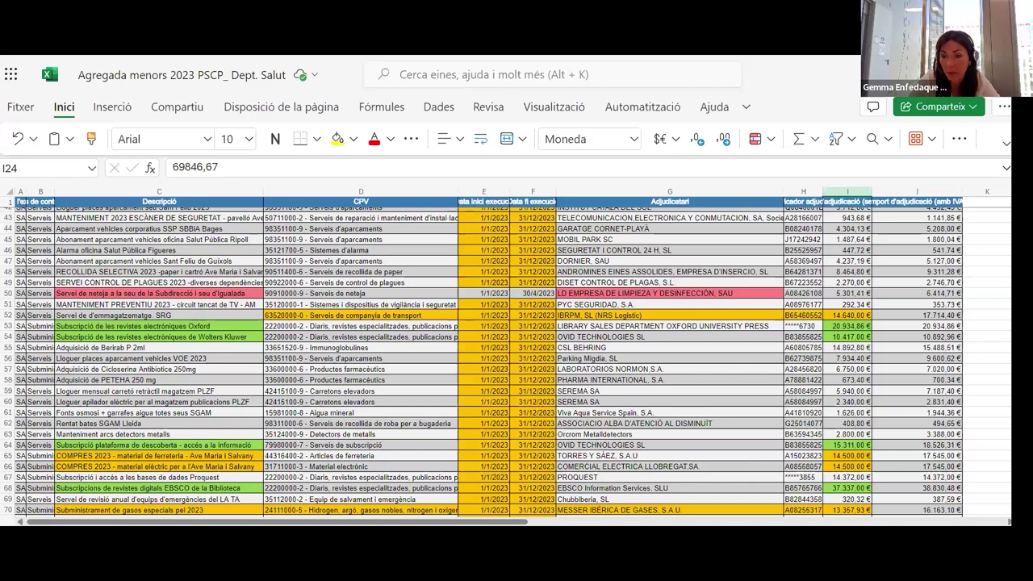
scroll(519, 373, "down", 2)
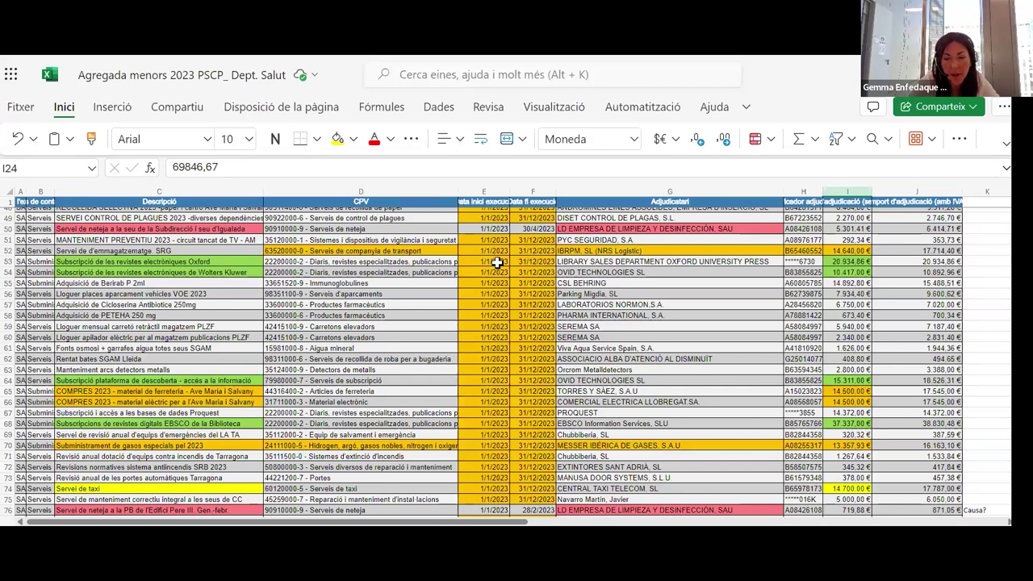
left_click_drag(436, 251, 862, 250)
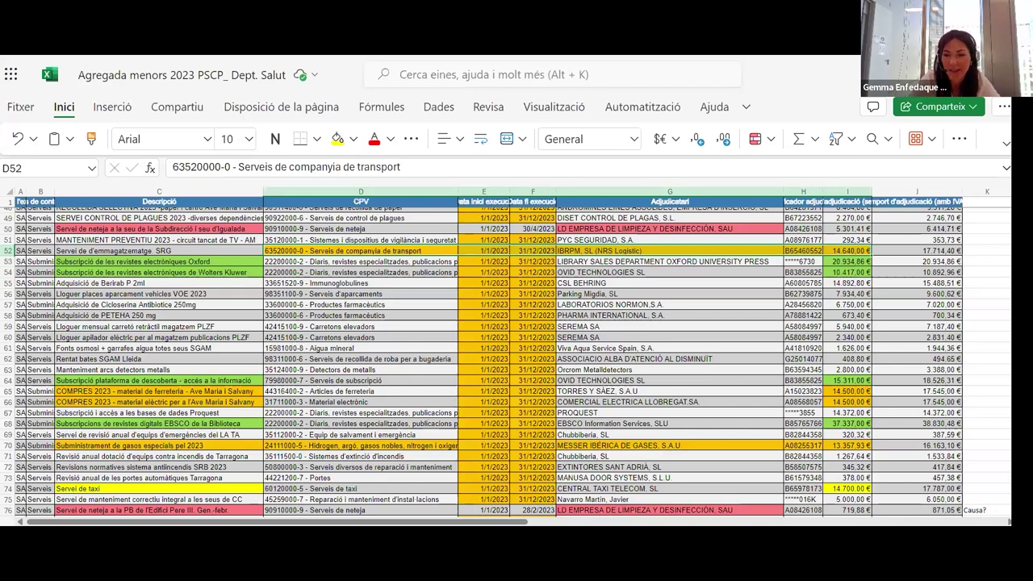
Step: Inspect the taxi service contract in row 74, selecting its description, execution dates and award amounts
scroll(335, 439, "down", 4)
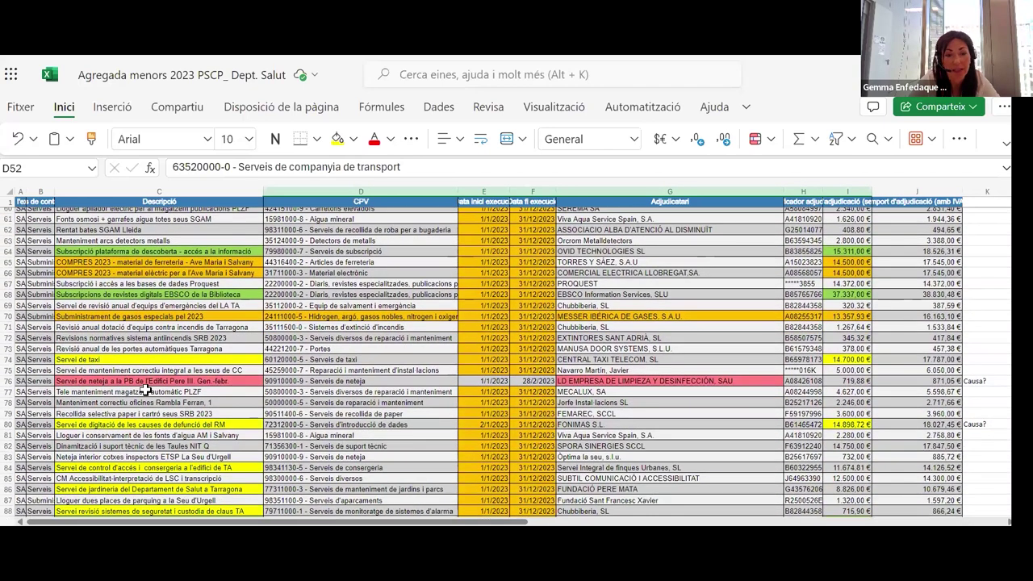
left_click(229, 356)
left_click_drag(485, 359, 549, 356)
left_click_drag(847, 360, 892, 361)
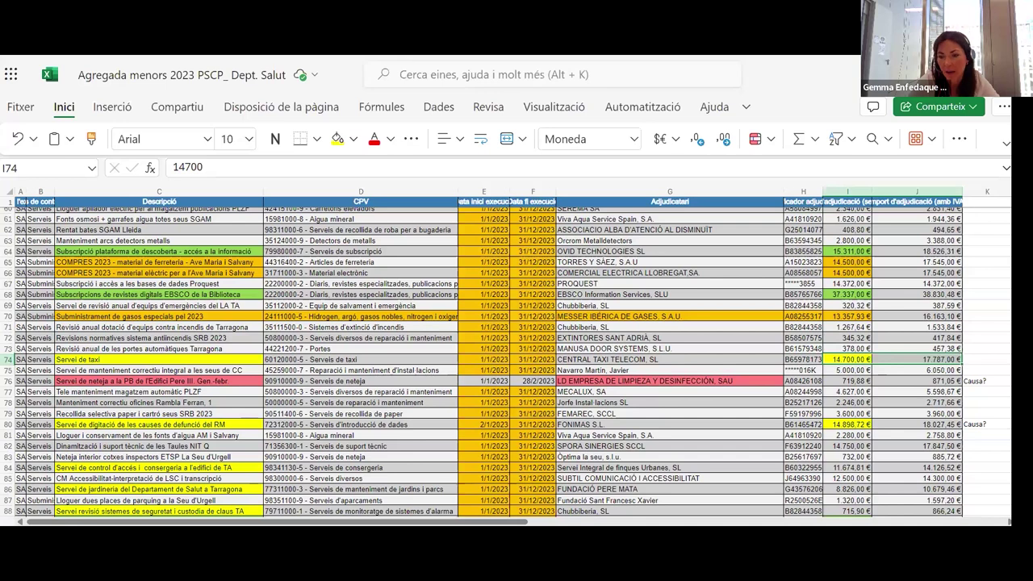
Step: Inspect the Tarragona gardening service contract in row 86, selecting its description, execution dates and pre-tax award amount
scroll(443, 380, "down", 3)
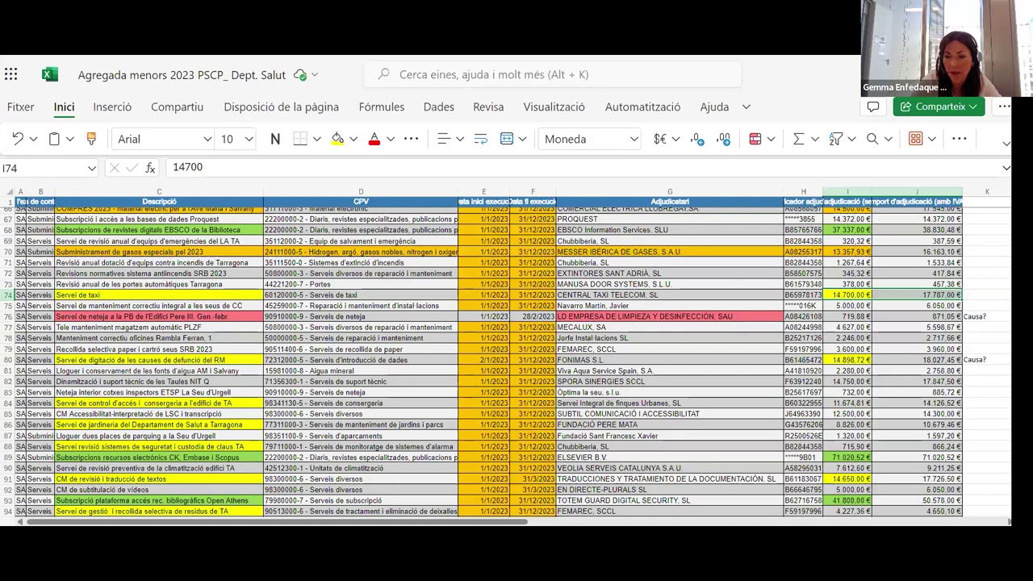
scroll(522, 322, "down", 4)
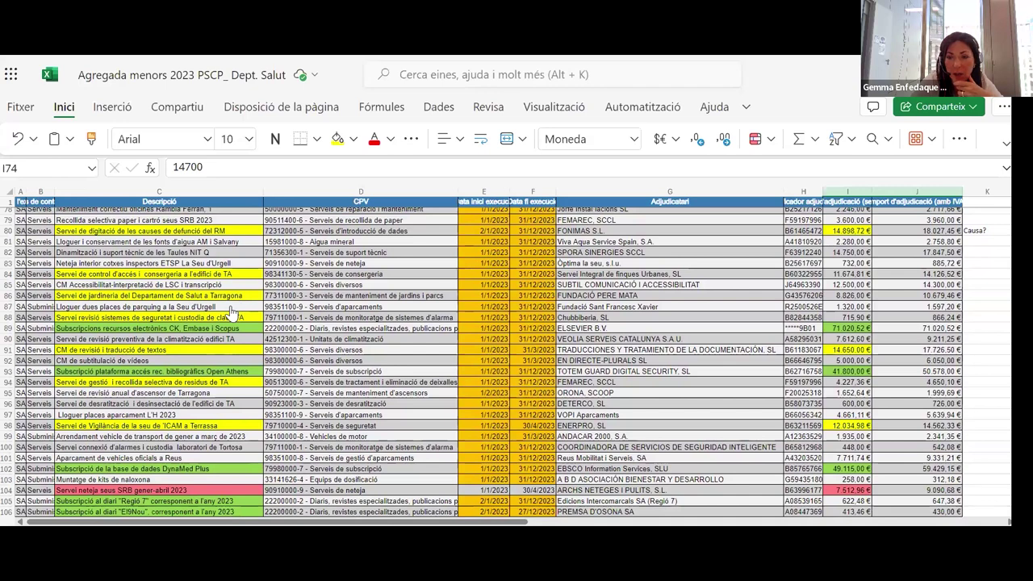
left_click(96, 297)
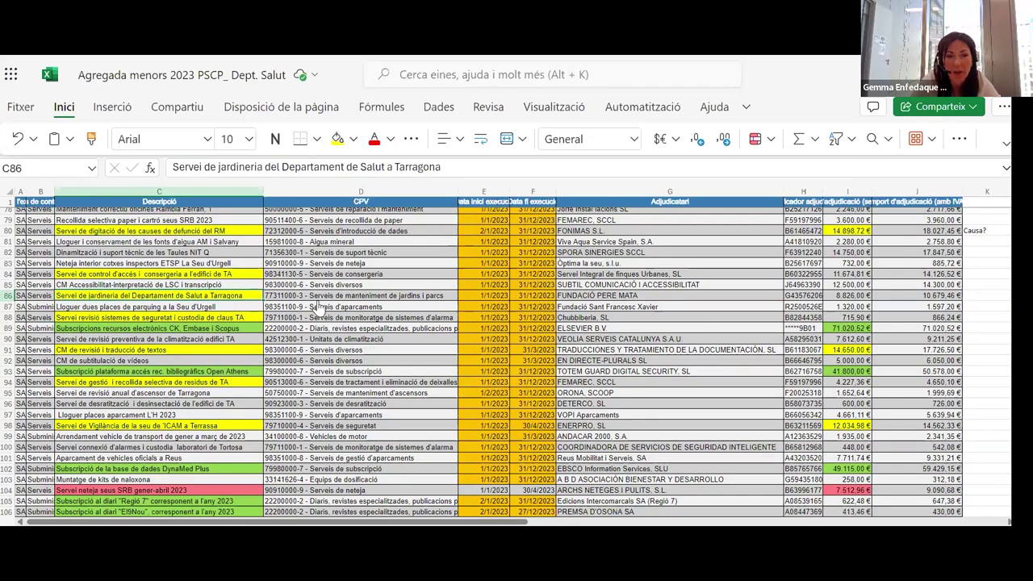
left_click_drag(487, 297, 554, 291)
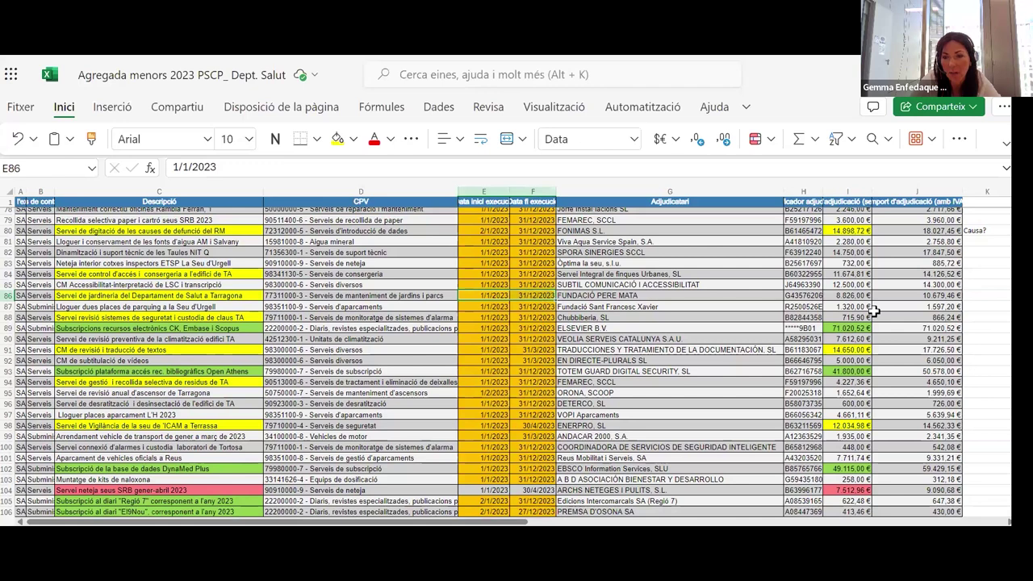
left_click(848, 295)
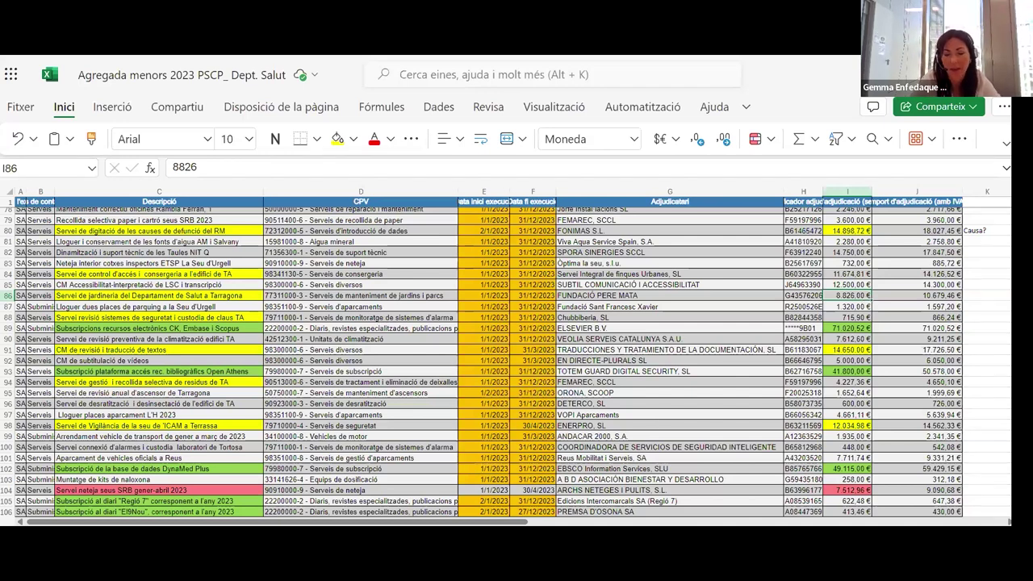
Step: Inspect the Salvany and Ave Maria surveillance contracts by selecting their descriptions and the full width of rows 118 and 119
scroll(492, 362, "down", 6)
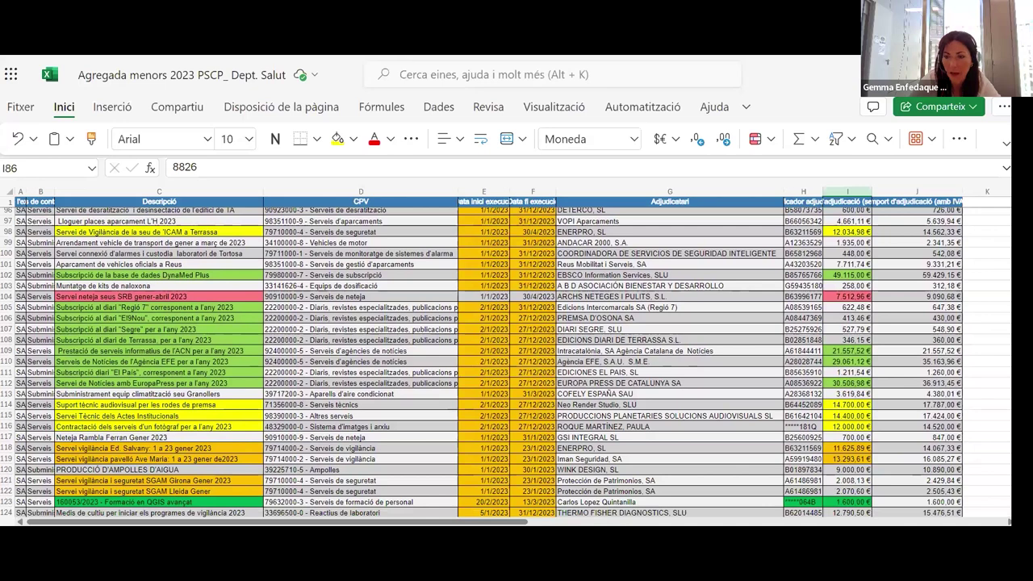
scroll(174, 407, "down", 1)
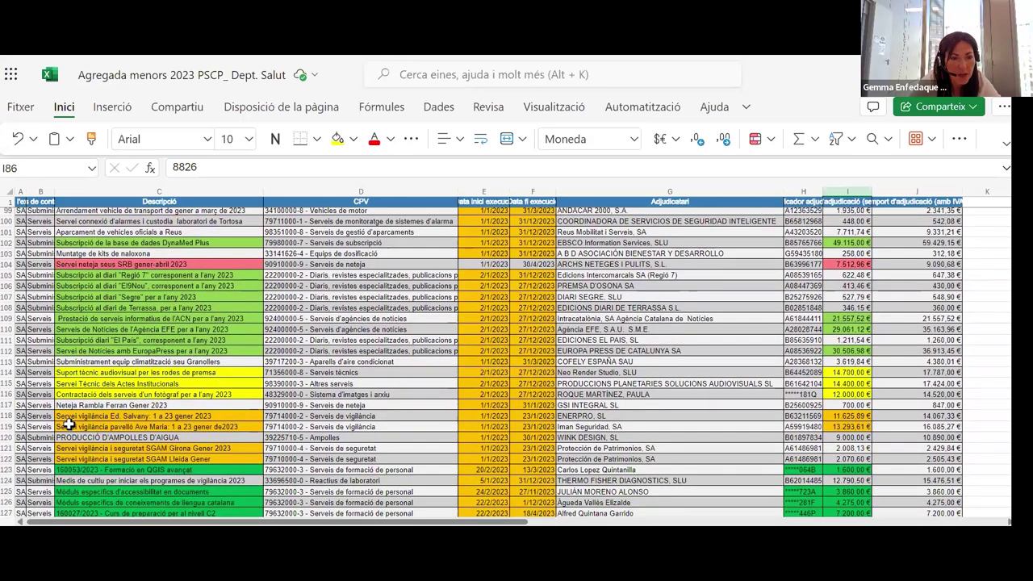
left_click_drag(151, 417, 188, 428)
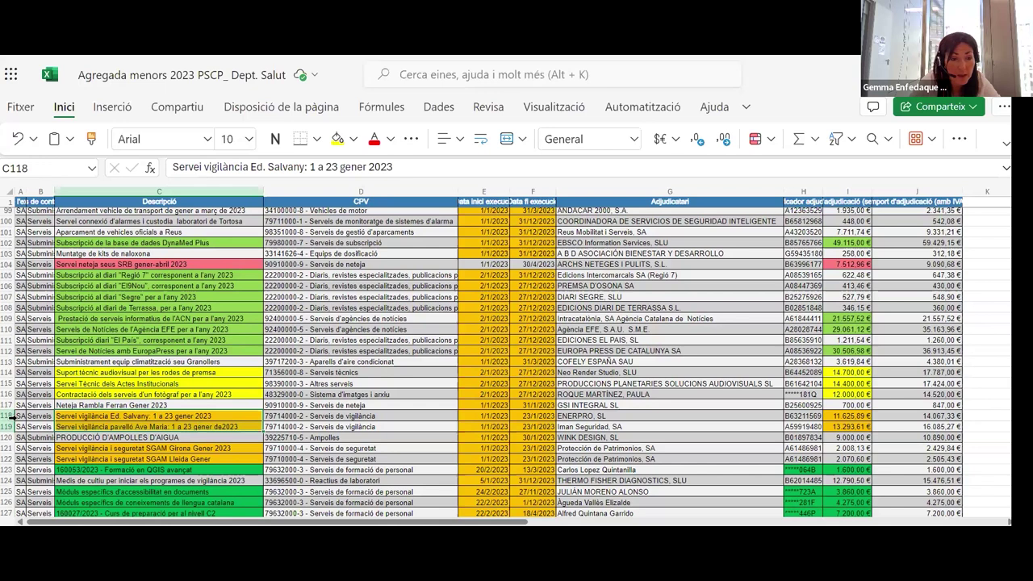
left_click_drag(14, 417, 981, 423)
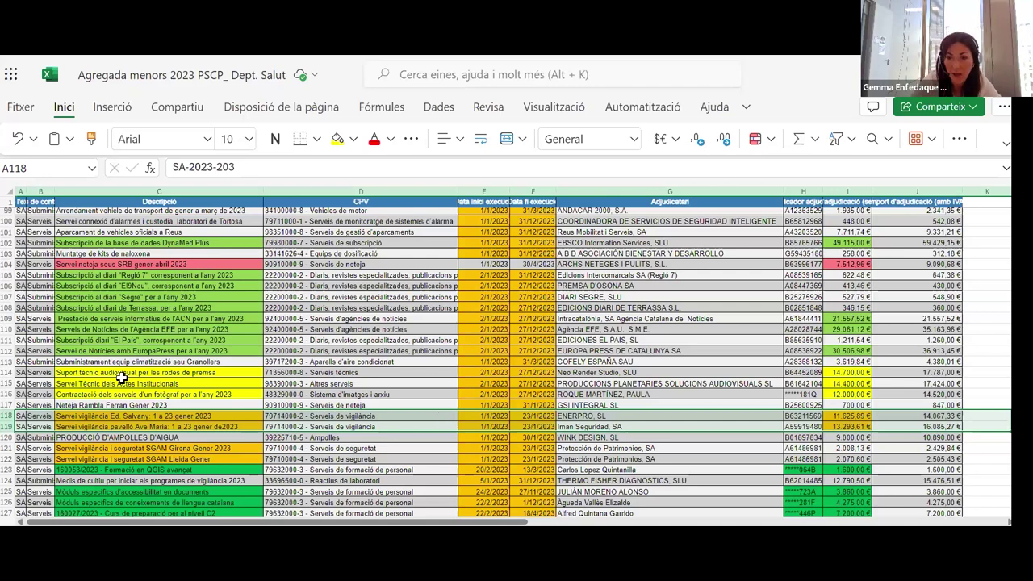
Step: Examine the audiovisual support, institutional events and photographer contracts, selecting their descriptions and the pre-tax award amounts in rows 114 to 116
left_click_drag(142, 385, 143, 394)
left_click_drag(848, 376, 850, 395)
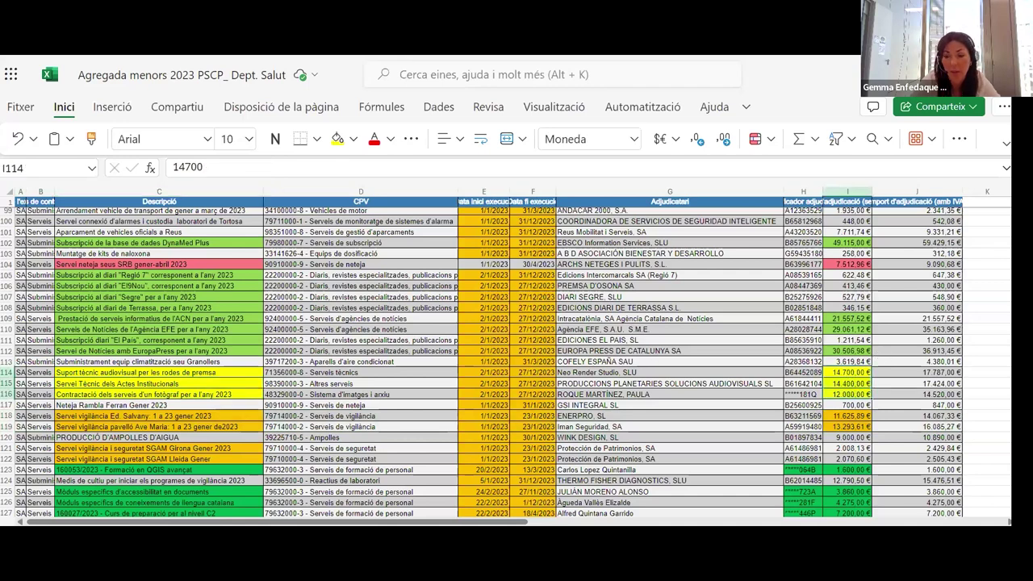